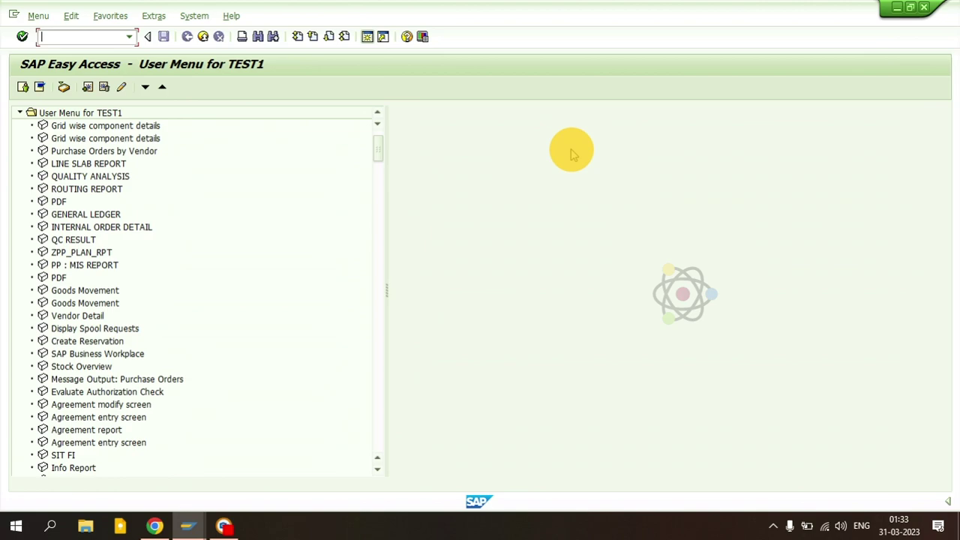
- View the SU01 user maintenance initial screen and the PitCia IT channel's videos in Chrome, returning to the SAP Easy Access menu
{"action": "type", "text": "su01"}
{"action": "key", "text": "Return"}
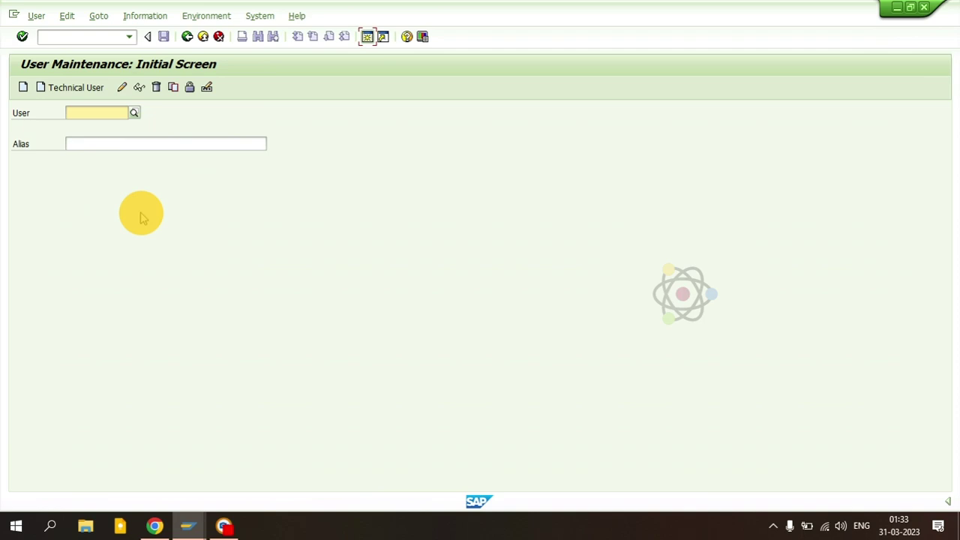
{"action": "left_click", "coordinate": [156, 526]}
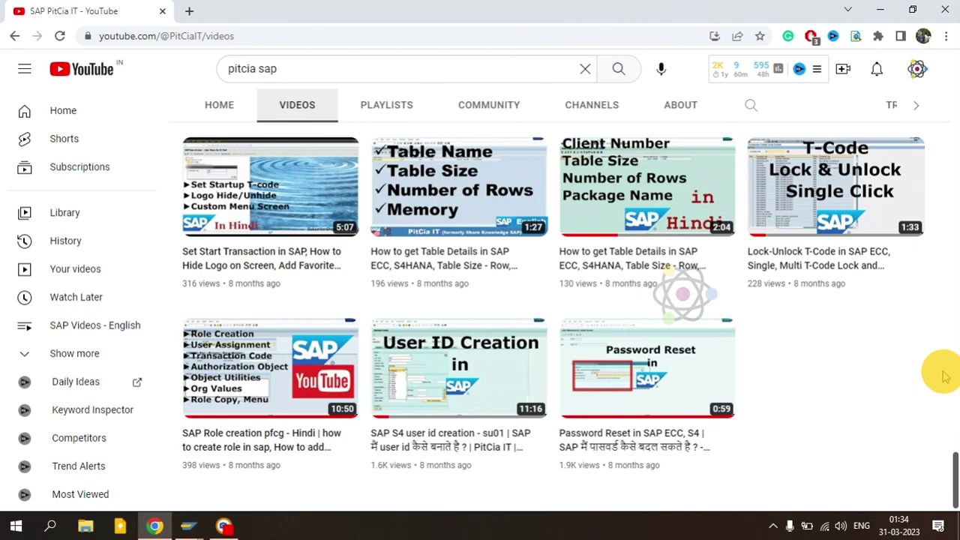
{"action": "key", "text": "alt+Tab"}
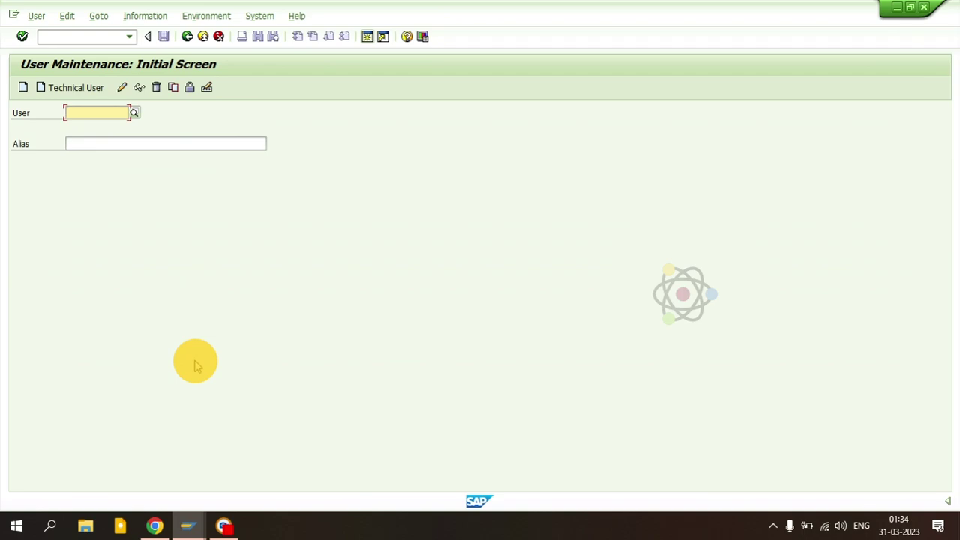
{"action": "left_click", "coordinate": [203, 36]}
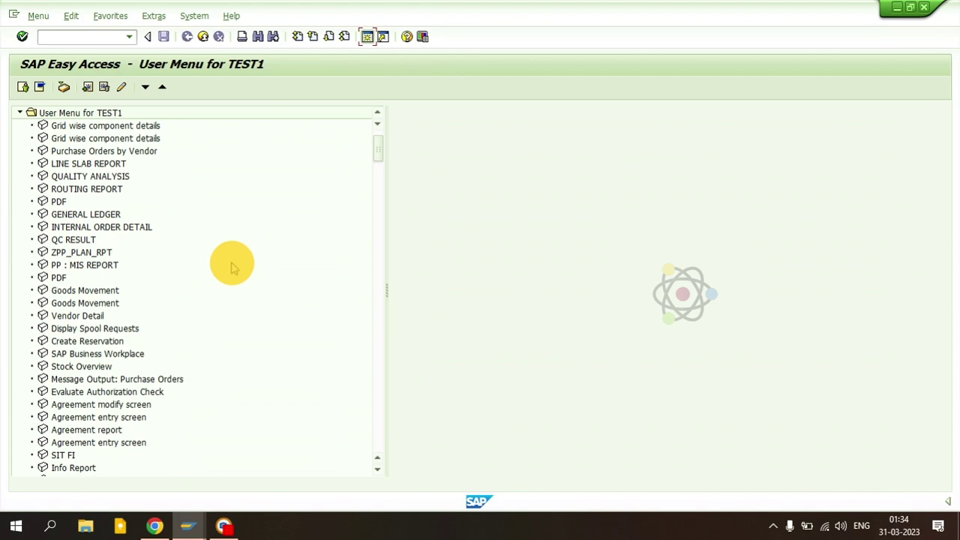
- Open transaction SU10 for mass user changes and place the cursor in the first user row
{"action": "type", "text": "su10"}
{"action": "key", "text": "Return"}
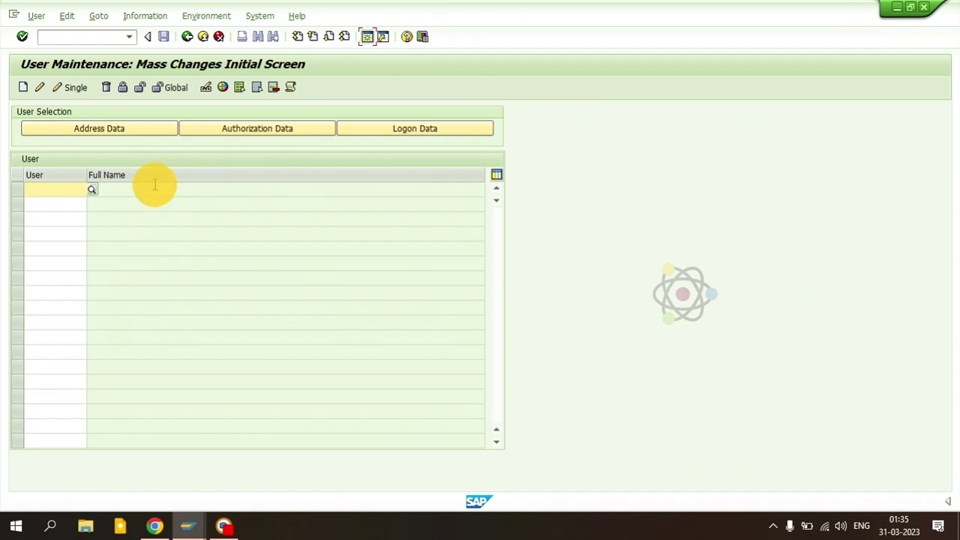
{"action": "left_click", "coordinate": [57, 190]}
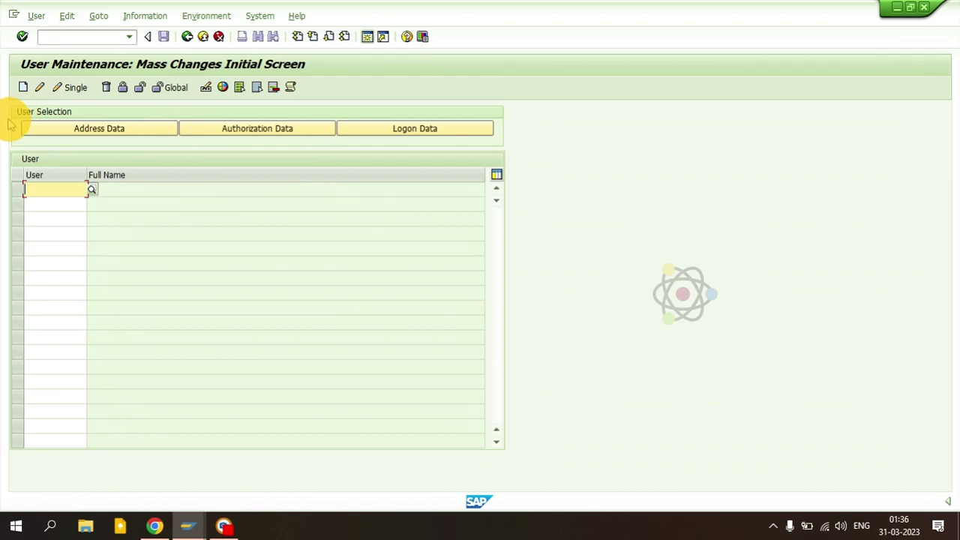
- Look at the complex user selection criteria in the other SAP session and the address data selection screen of mass user maintenance
{"action": "left_click", "coordinate": [186, 525]}
{"action": "left_click", "coordinate": [285, 488]}
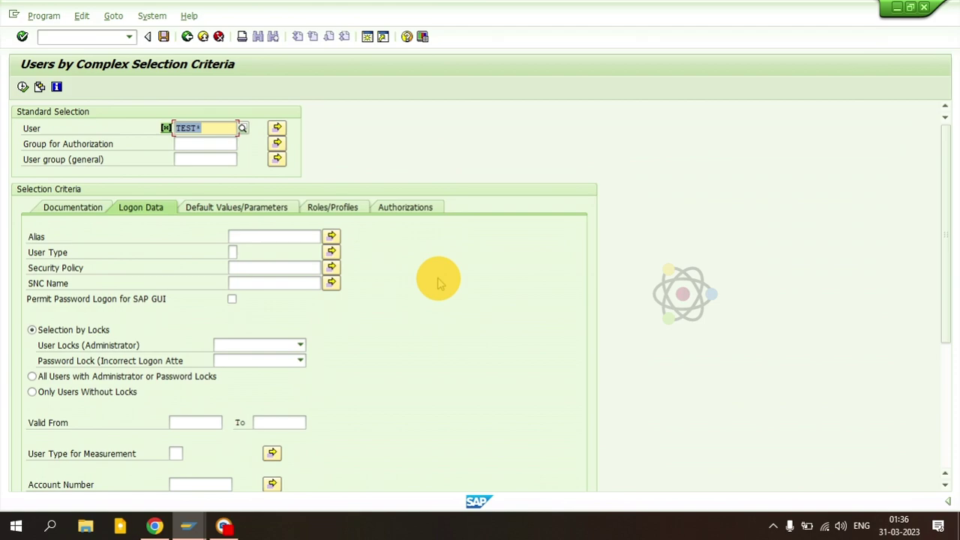
{"action": "key", "text": "alt+Tab"}
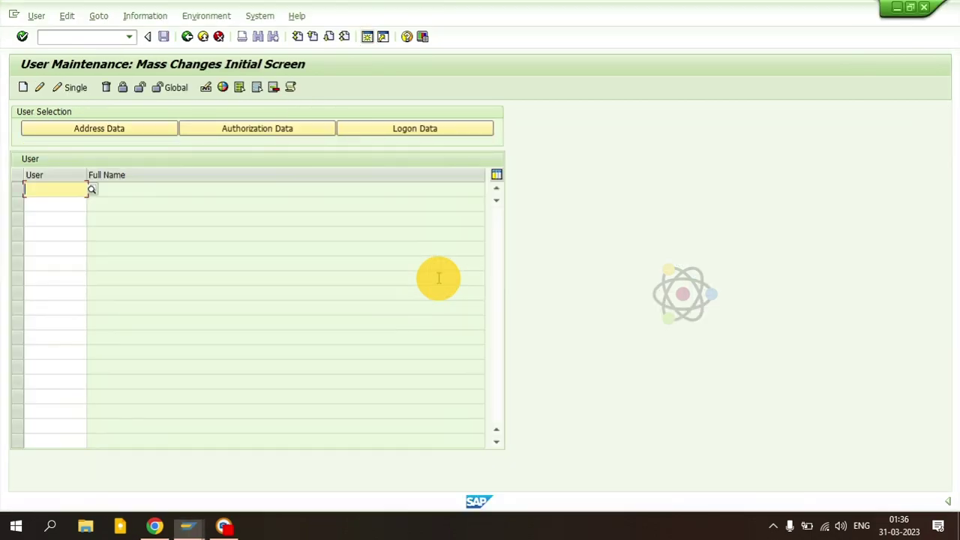
{"action": "left_click", "coordinate": [120, 128]}
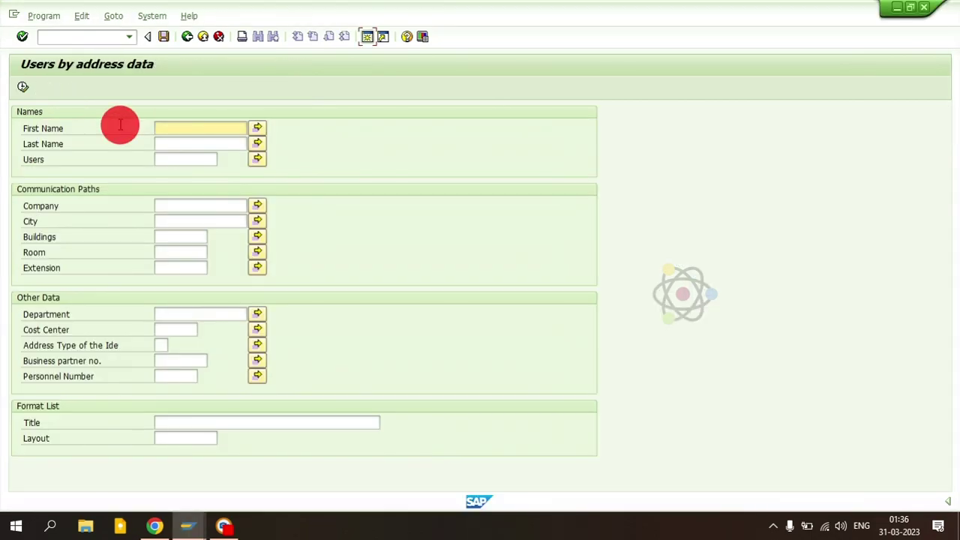
{"action": "left_click", "coordinate": [187, 36]}
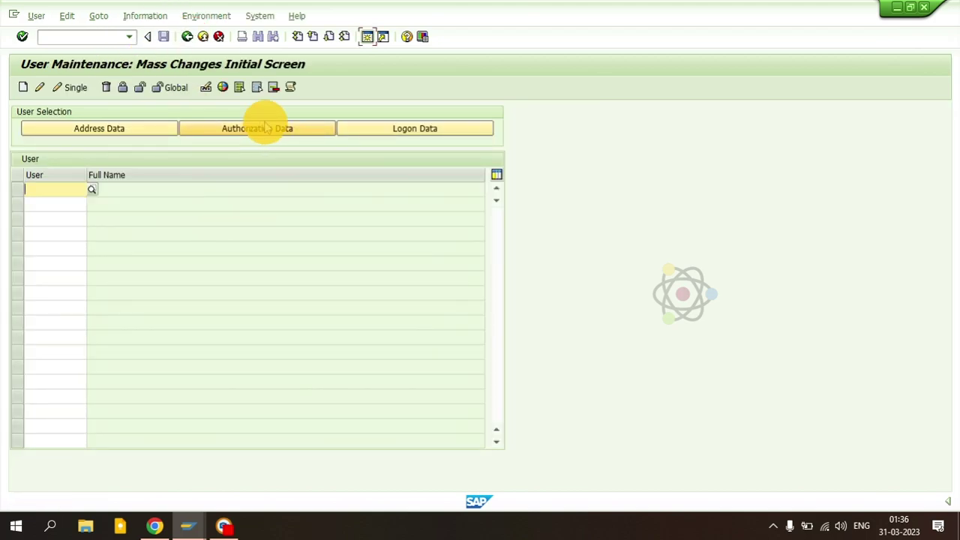
- View the authorization data selection screen, and list the users matching TEST* by complex selection criteria in the other SAP session
{"action": "left_click", "coordinate": [266, 128]}
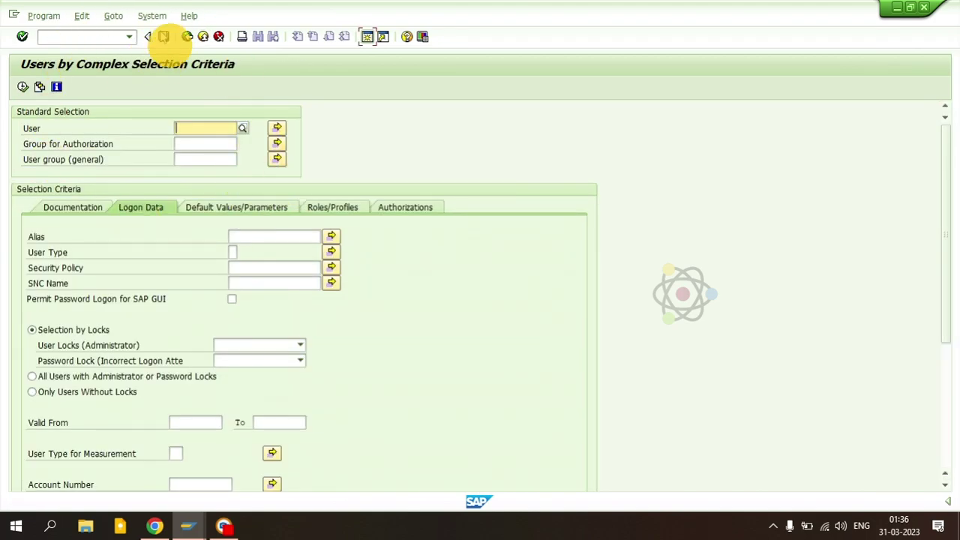
{"action": "left_click", "coordinate": [187, 36]}
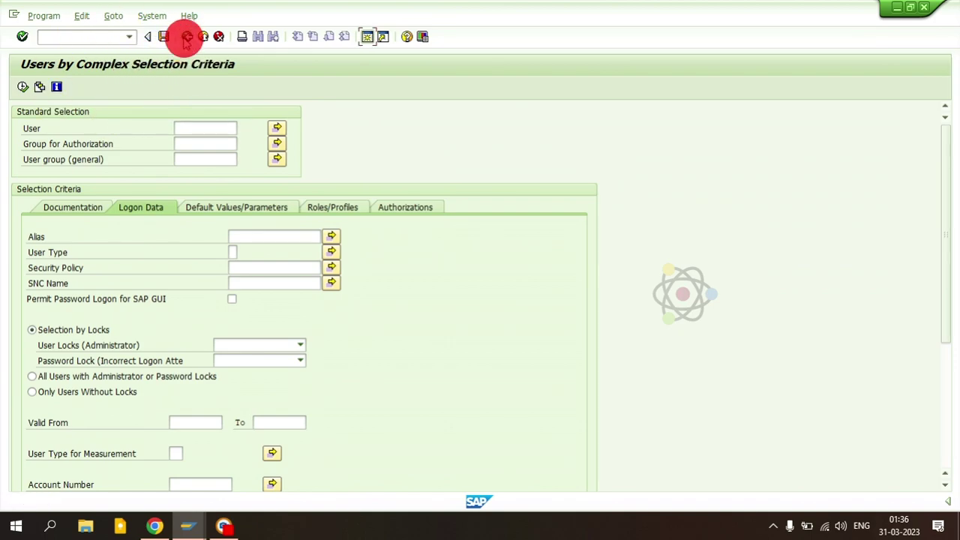
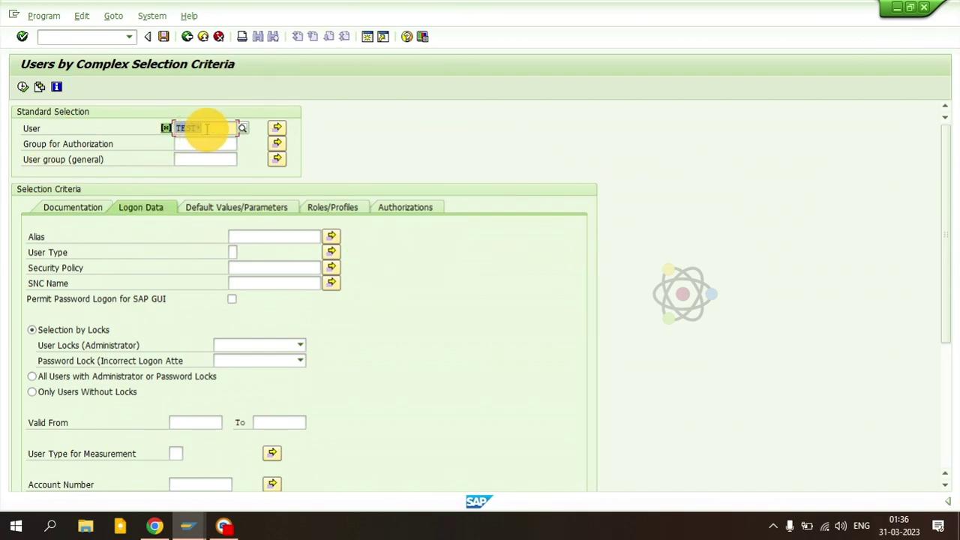
{"action": "left_click", "coordinate": [23, 87]}
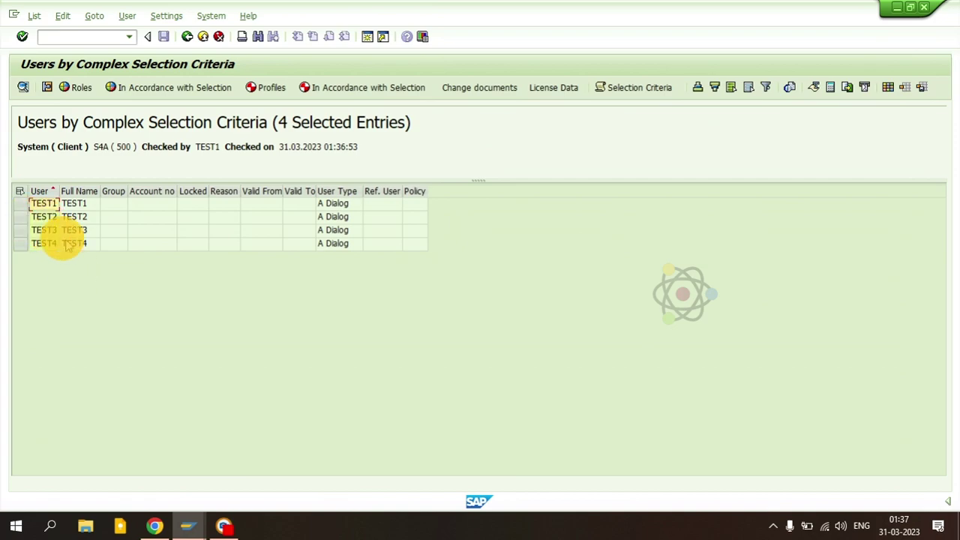
{"action": "key", "text": "F3"}
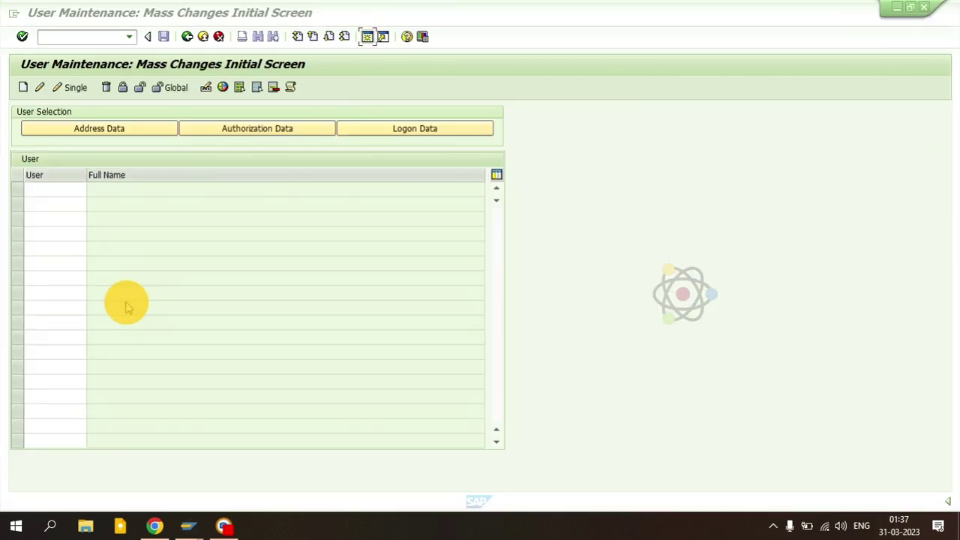
- Add users TEST2 and TEST3 to the mass-change user list
{"action": "type", "text": "tea"}
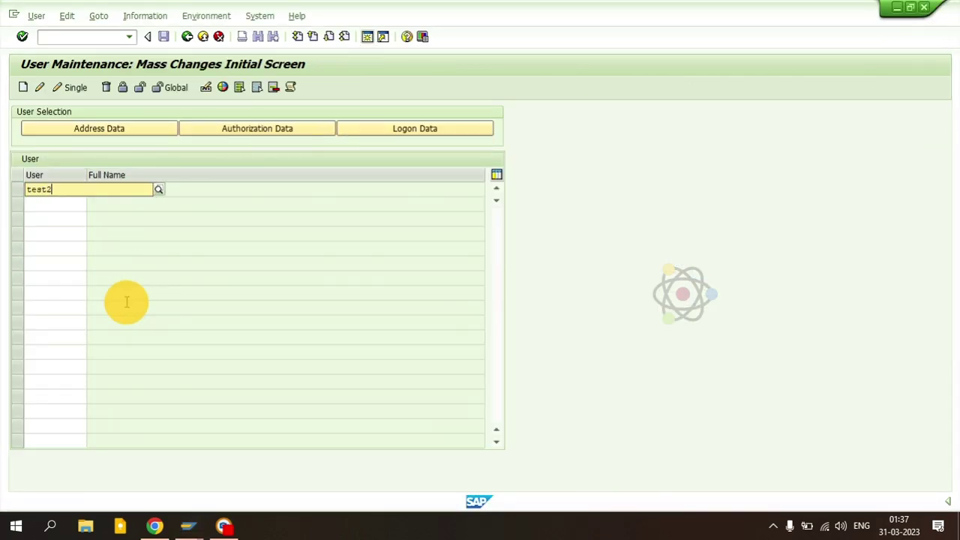
{"action": "key", "text": "Return"}
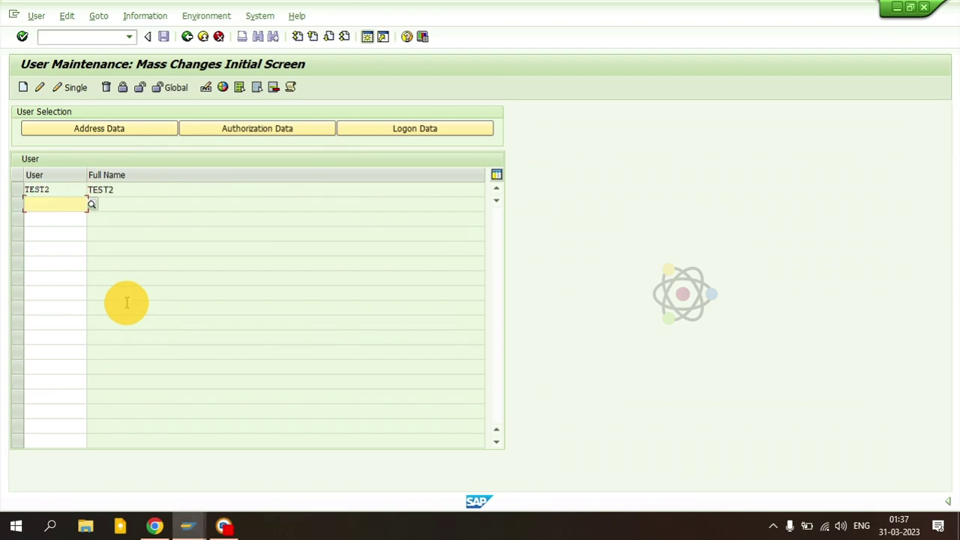
{"action": "type", "text": "test3"}
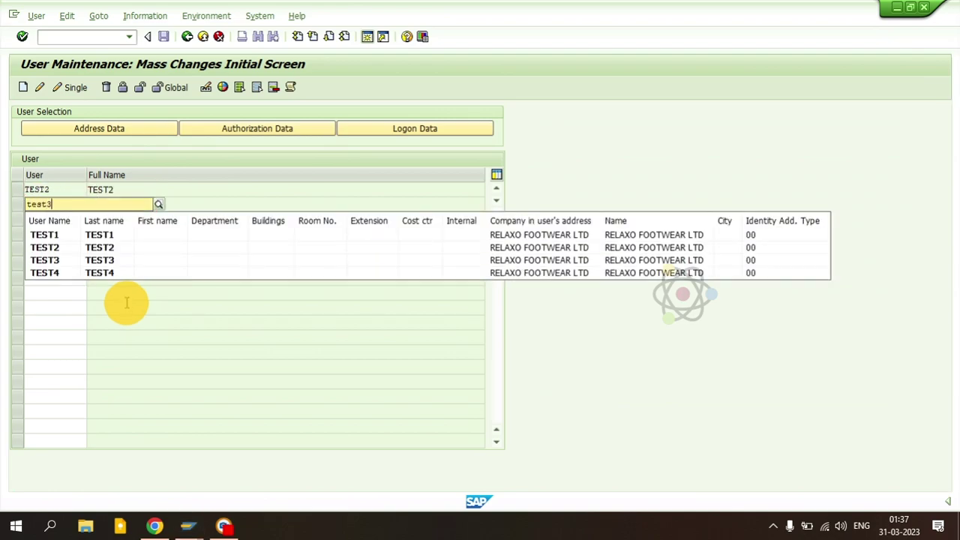
{"action": "key", "text": "Return"}
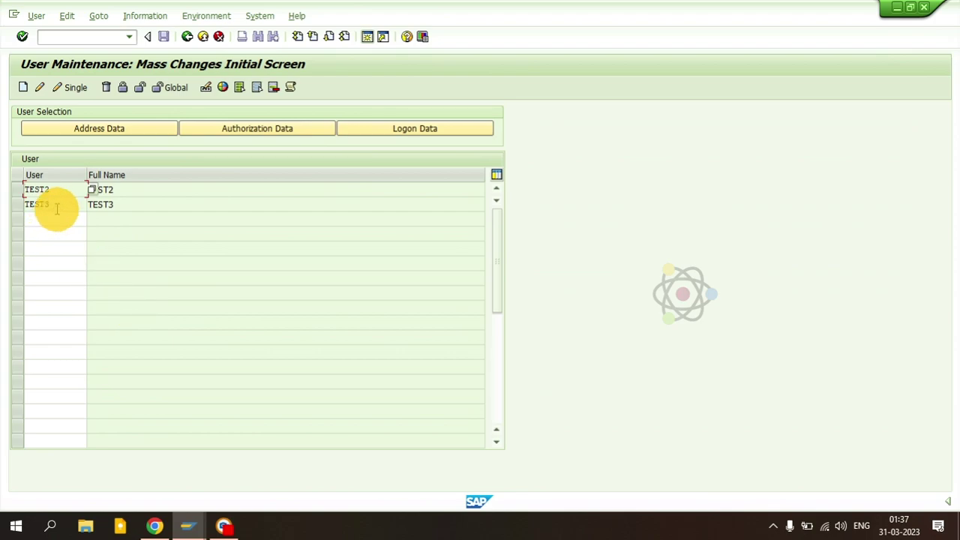
- Remove users TEST3 and TEST2 from the mass-change user list
{"action": "left_click", "coordinate": [18, 204]}
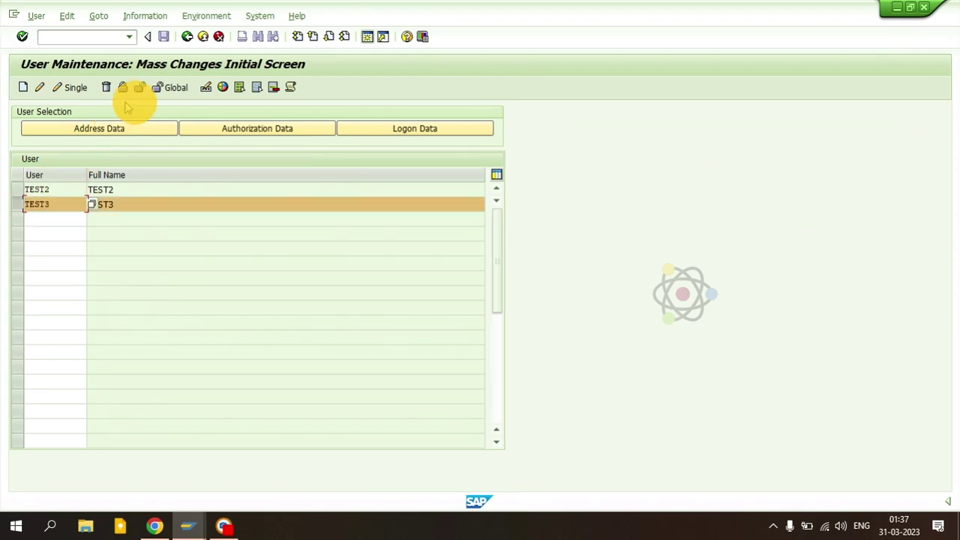
{"action": "left_click", "coordinate": [273, 87]}
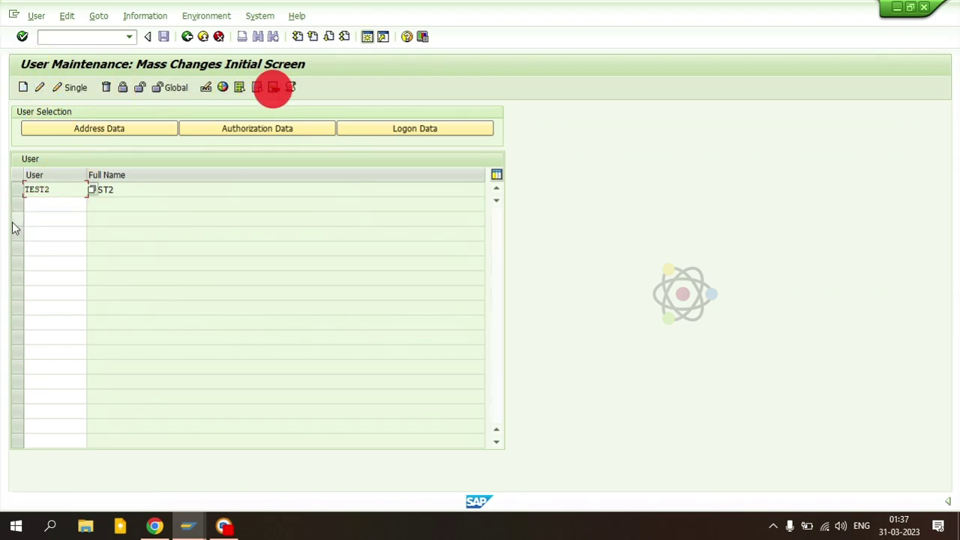
{"action": "left_click", "coordinate": [18, 190]}
{"action": "left_click", "coordinate": [273, 87]}
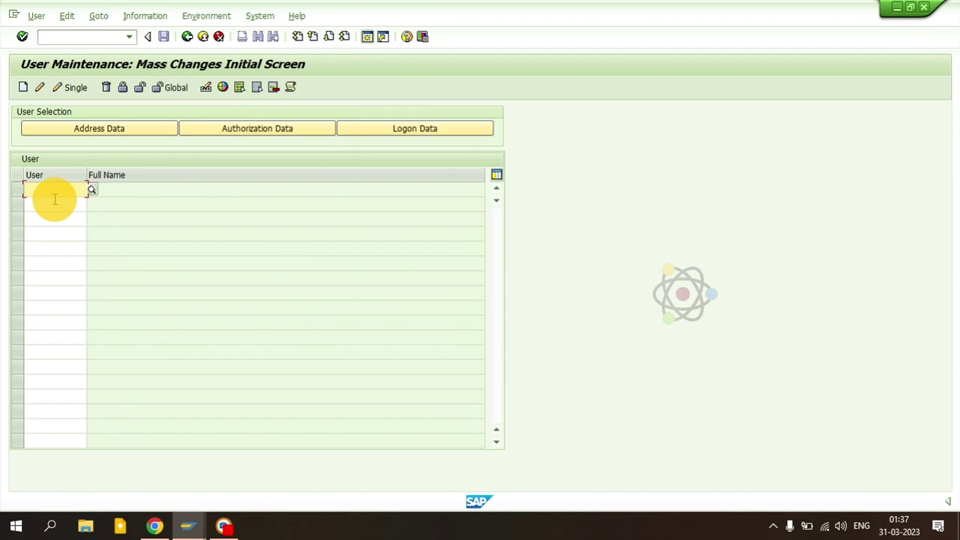
- Find users matching test* with the value help and add TEST2, TEST3 and TEST4 to the mass-change list
{"action": "left_click", "coordinate": [92, 190]}
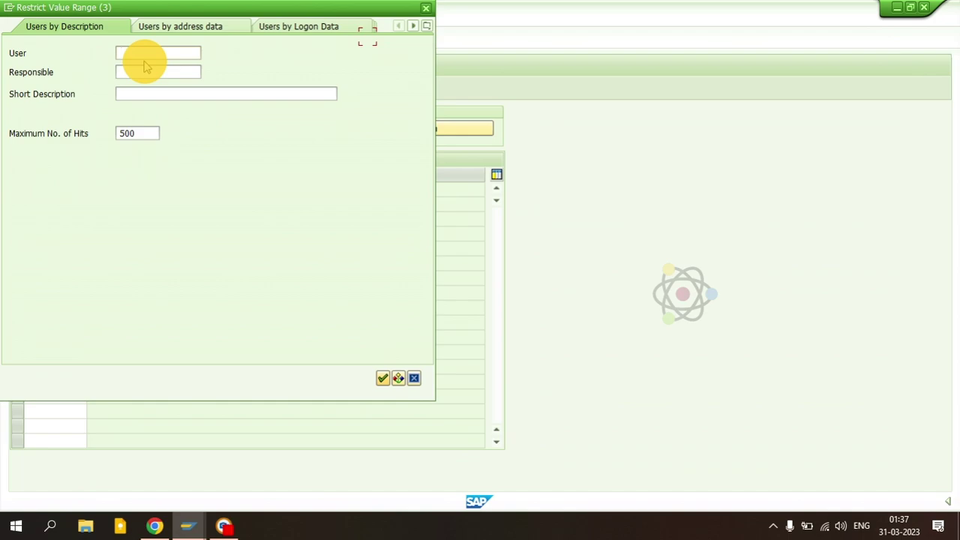
{"action": "left_click", "coordinate": [145, 63]}
{"action": "type", "text": "test*"}
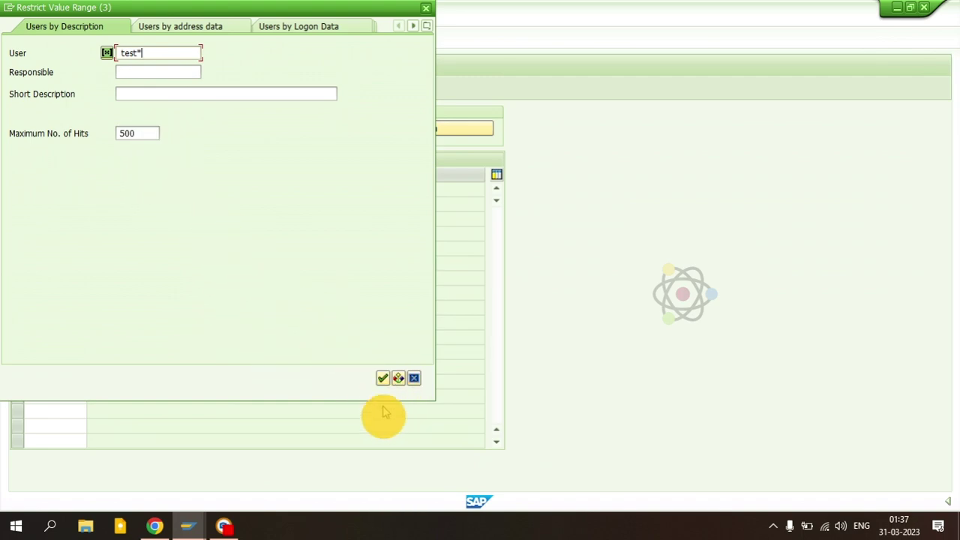
{"action": "left_click", "coordinate": [382, 378]}
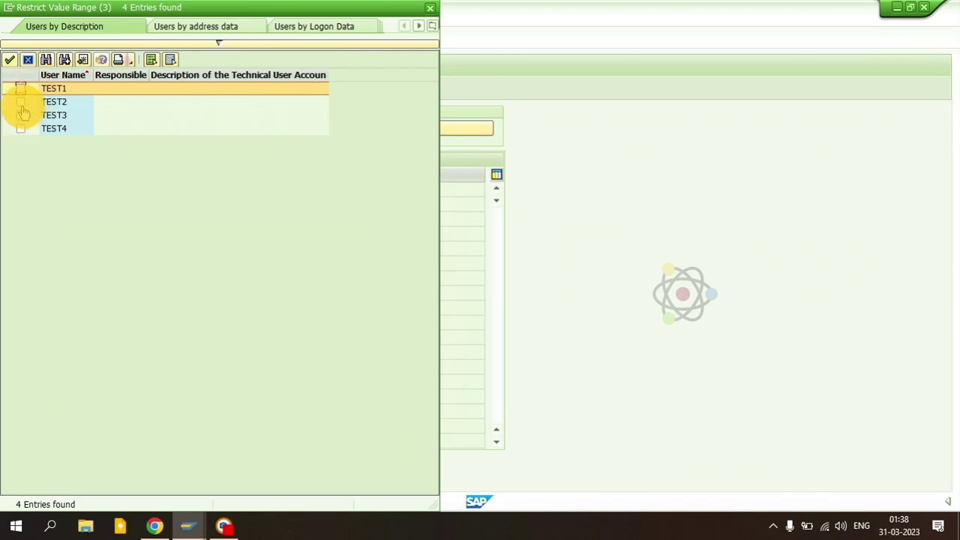
{"action": "left_click", "coordinate": [150, 59]}
{"action": "left_click", "coordinate": [21, 89]}
{"action": "left_click", "coordinate": [9, 60]}
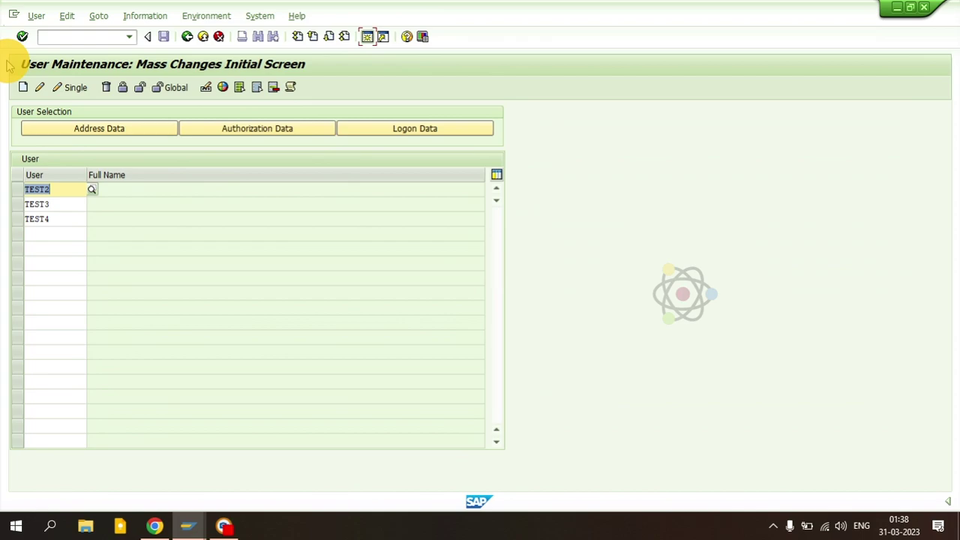
{"action": "key", "text": "Return"}
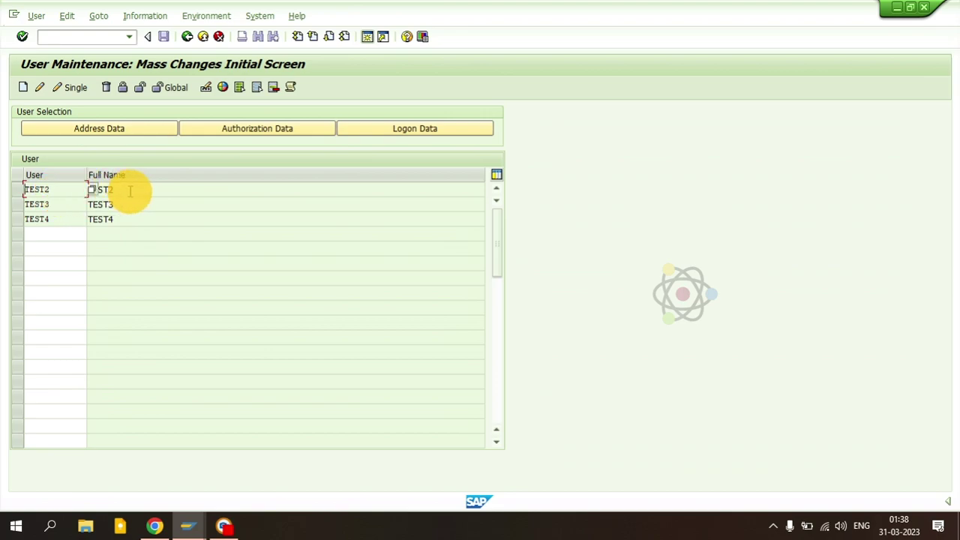
- Open the listed users in single-user maintenance and load user TEST2's data
{"action": "left_click", "coordinate": [127, 206]}
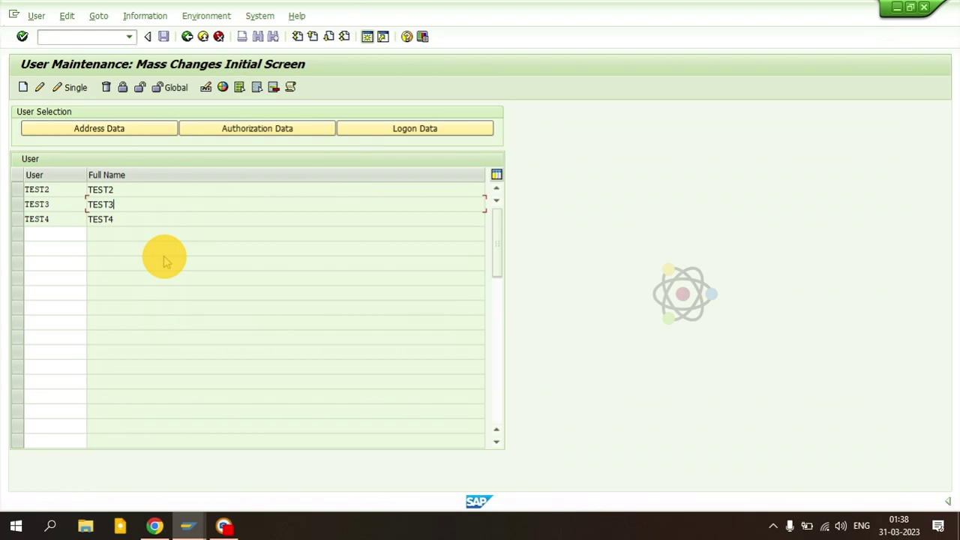
{"action": "left_click", "coordinate": [18, 205]}
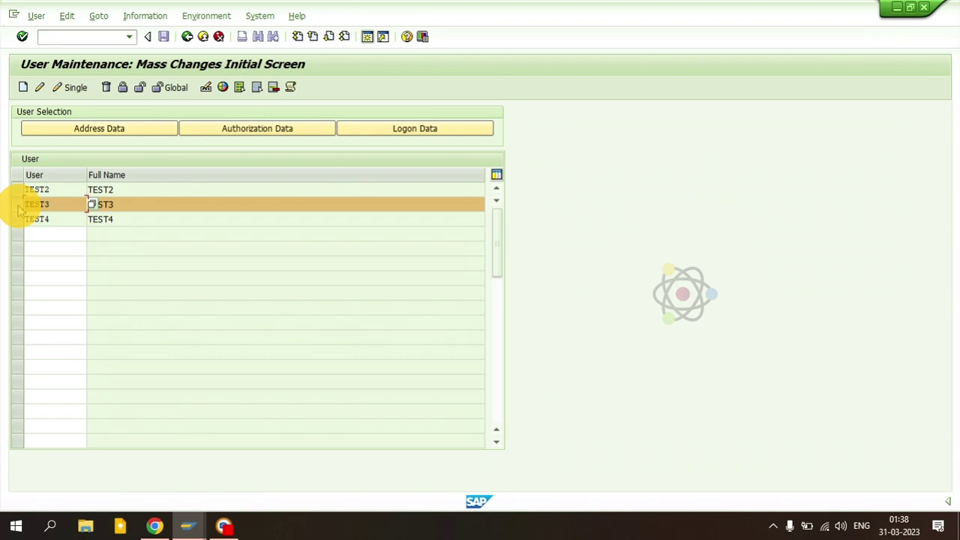
{"action": "left_click", "coordinate": [71, 90]}
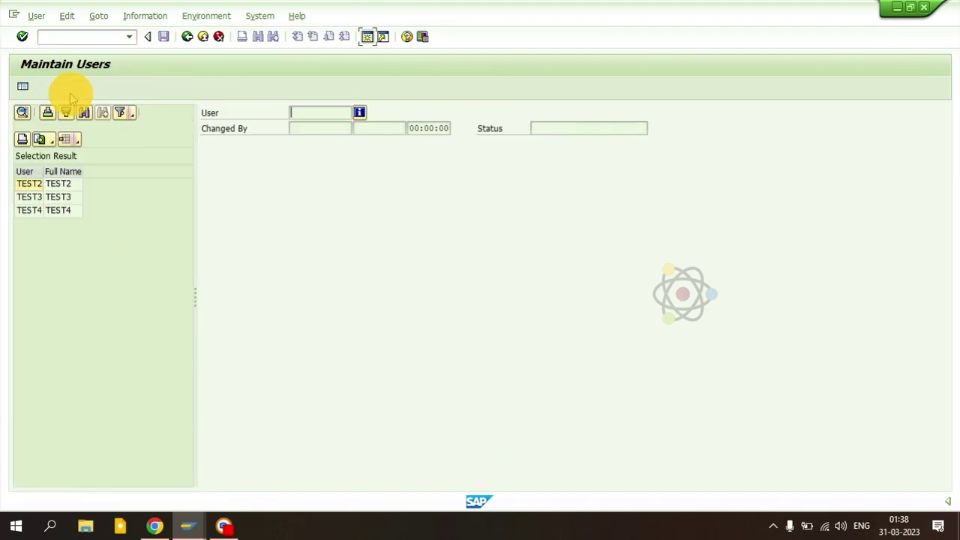
{"action": "left_click", "coordinate": [34, 184]}
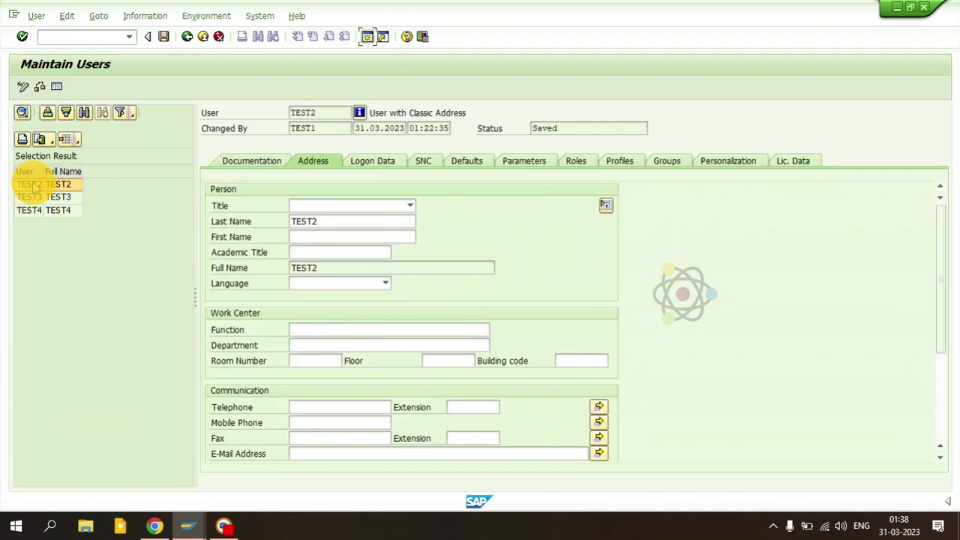
- Try changing TEST2's last name to TEST in single-user maintenance, and return to the mass-change list without saving
{"action": "left_click", "coordinate": [337, 222]}
{"action": "key", "text": "BackSpace"}
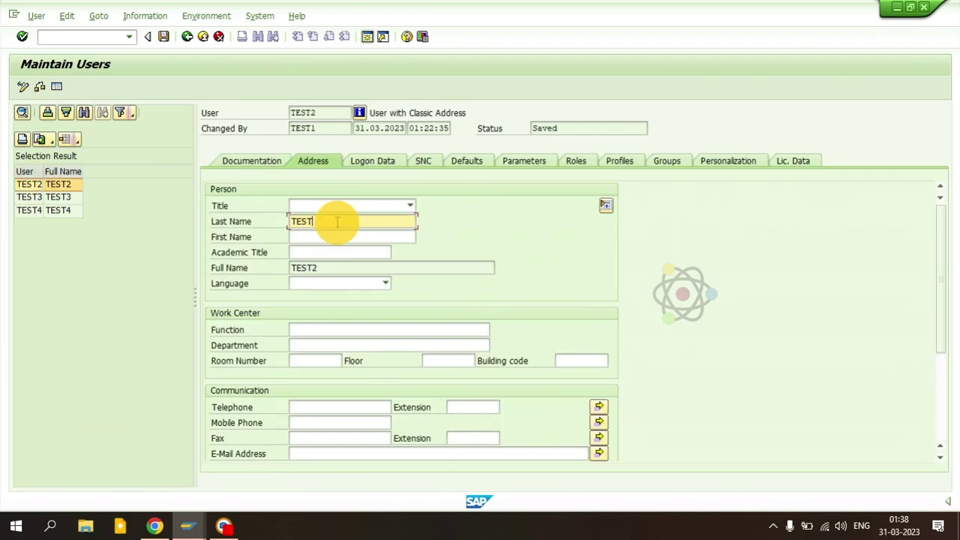
{"action": "left_click", "coordinate": [163, 37]}
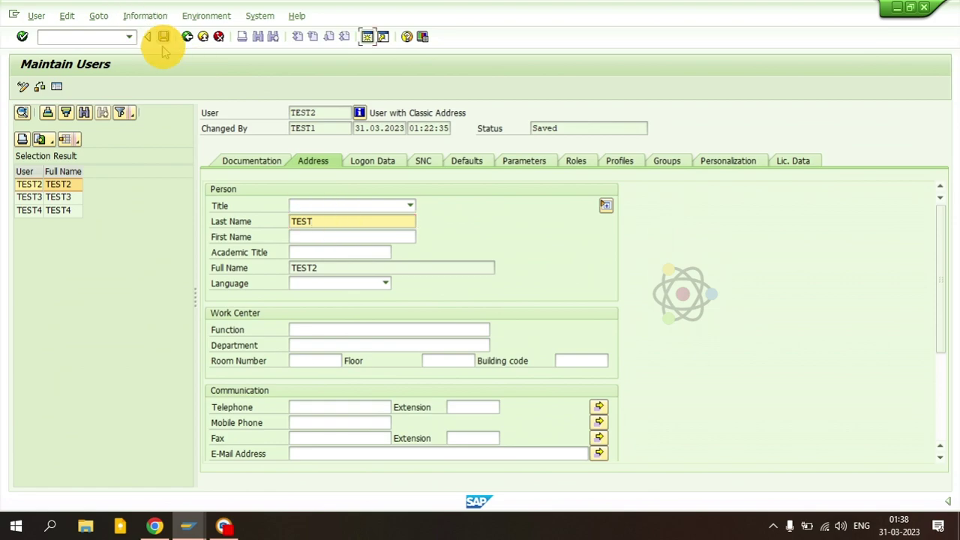
{"action": "left_click", "coordinate": [48, 191]}
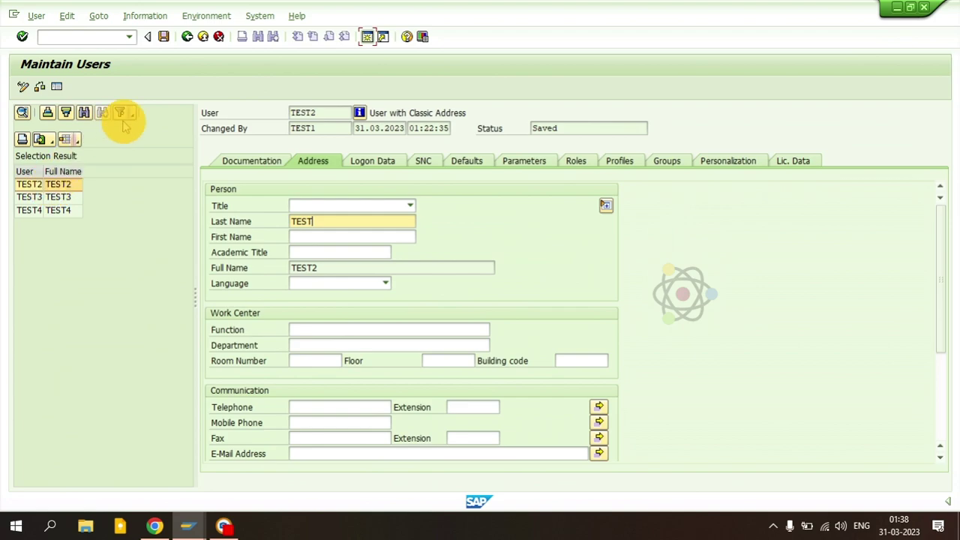
{"action": "left_click", "coordinate": [186, 36]}
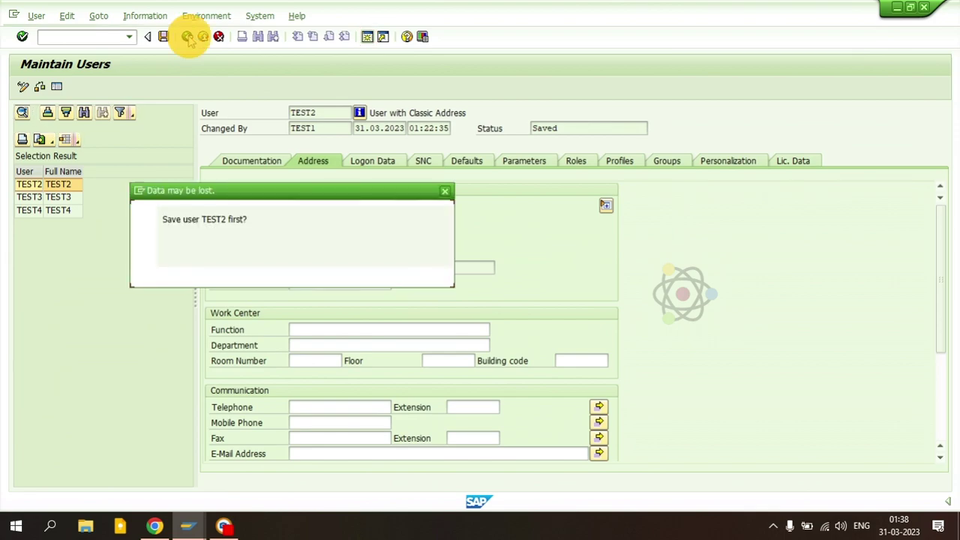
{"action": "left_click", "coordinate": [276, 275]}
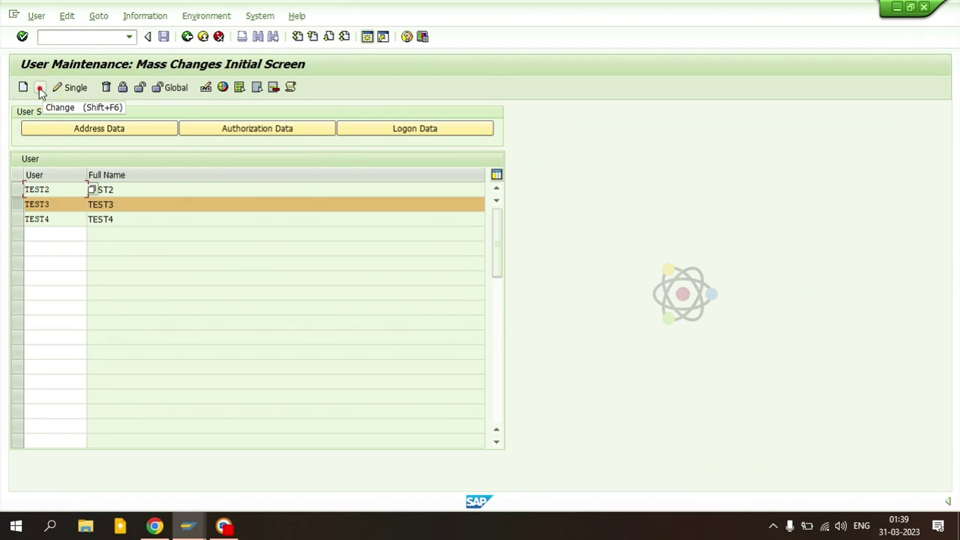
- Open the mass change for the listed users and set the user type to System in the logon data, flagged for change
{"action": "left_click", "coordinate": [41, 89]}
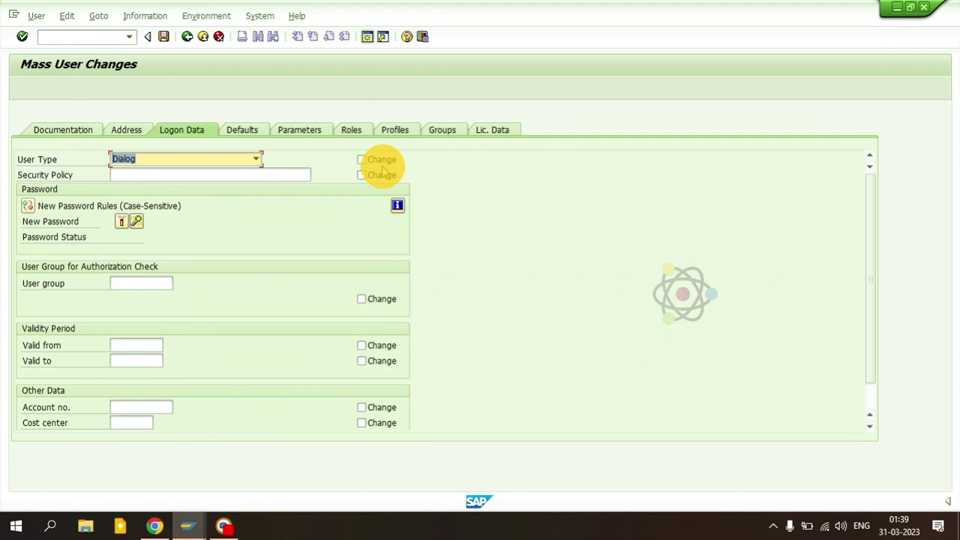
{"action": "left_click", "coordinate": [255, 159]}
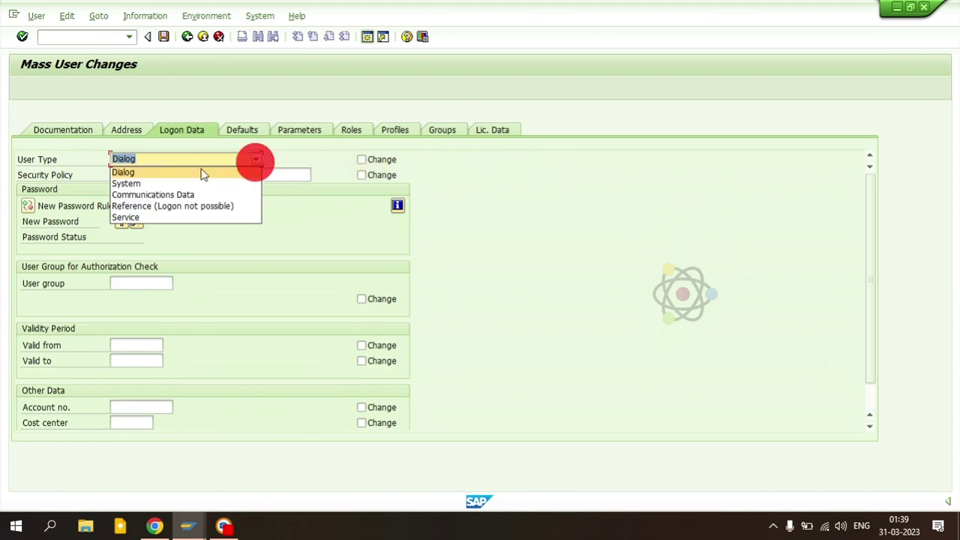
{"action": "left_click", "coordinate": [159, 185]}
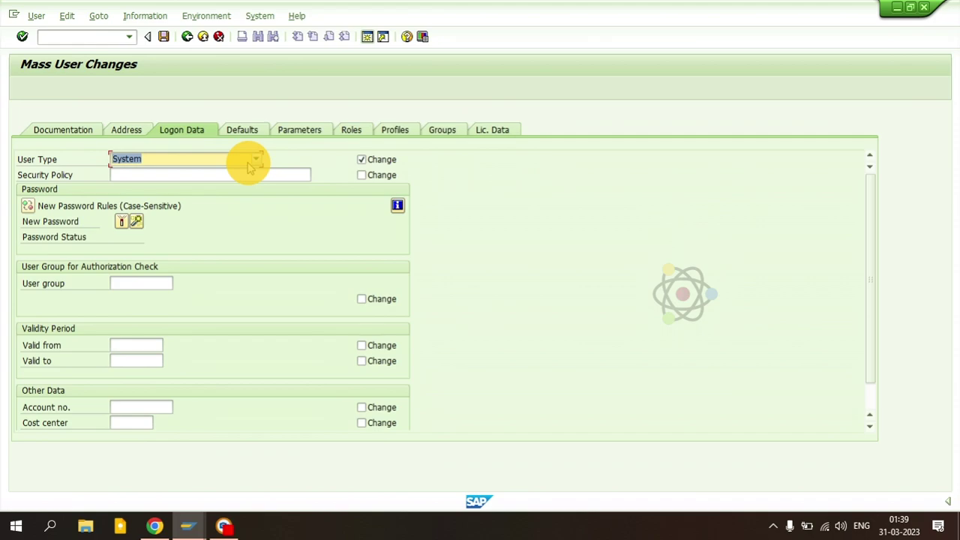
{"action": "left_click", "coordinate": [361, 159]}
- Set the default decimal notation to 1,234,567.89 for the listed users and flag it for change
{"action": "left_click", "coordinate": [242, 130]}
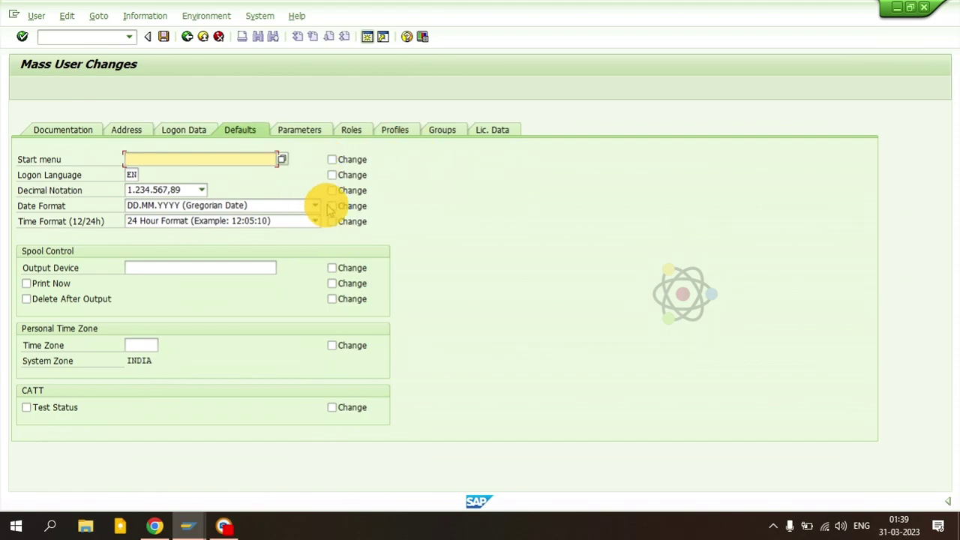
{"action": "left_click", "coordinate": [202, 190]}
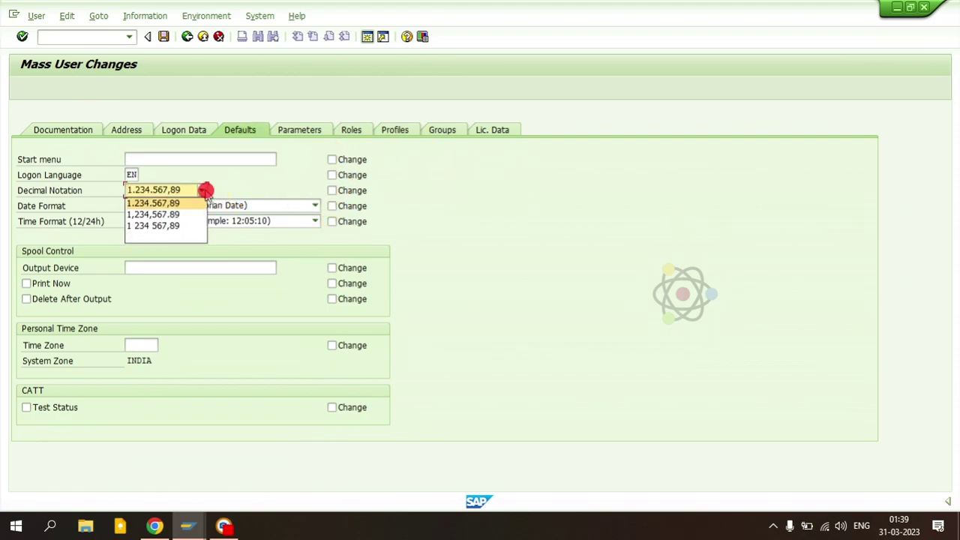
{"action": "left_click", "coordinate": [180, 213]}
{"action": "left_click", "coordinate": [331, 191]}
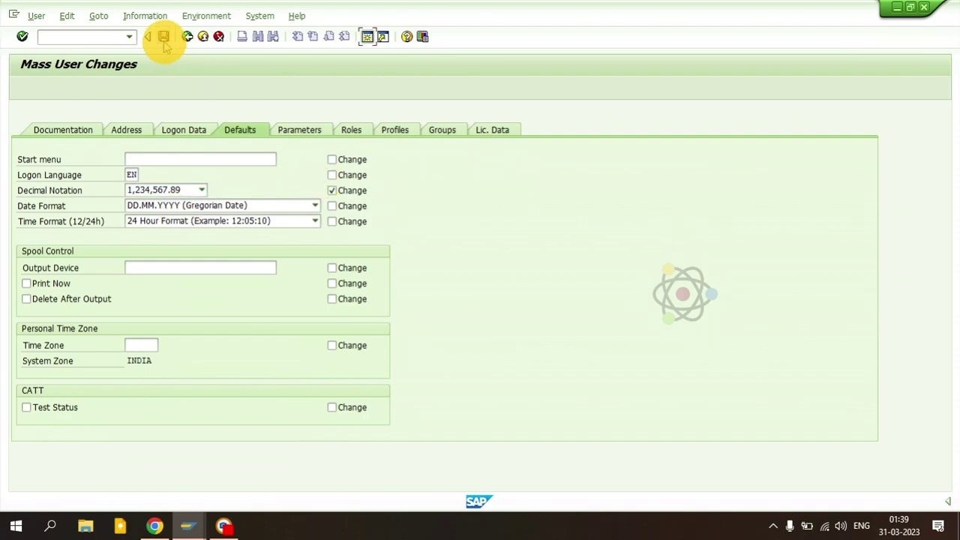
- Show the role assignments of the mass change and select the first empty role entry
{"action": "left_click", "coordinate": [307, 129]}
{"action": "left_click", "coordinate": [349, 130]}
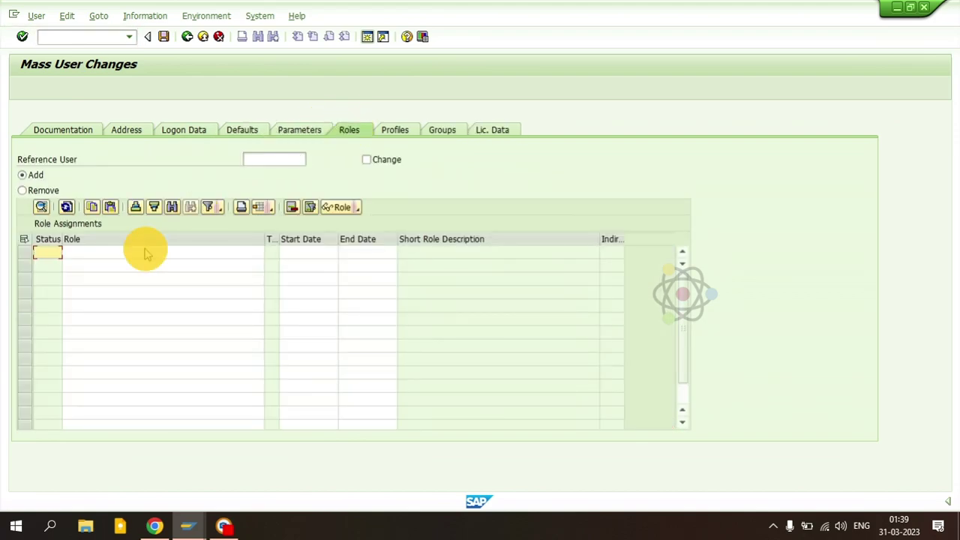
{"action": "left_click", "coordinate": [146, 254]}
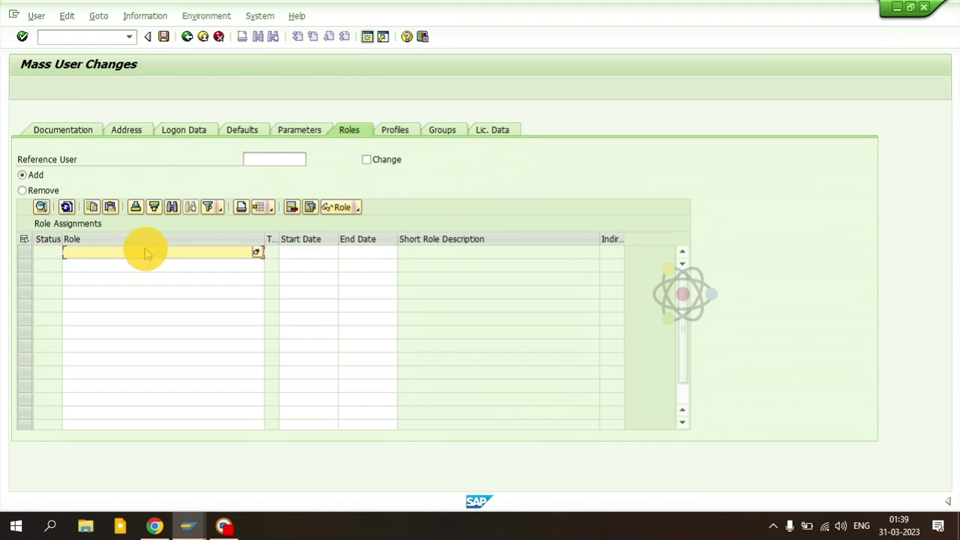
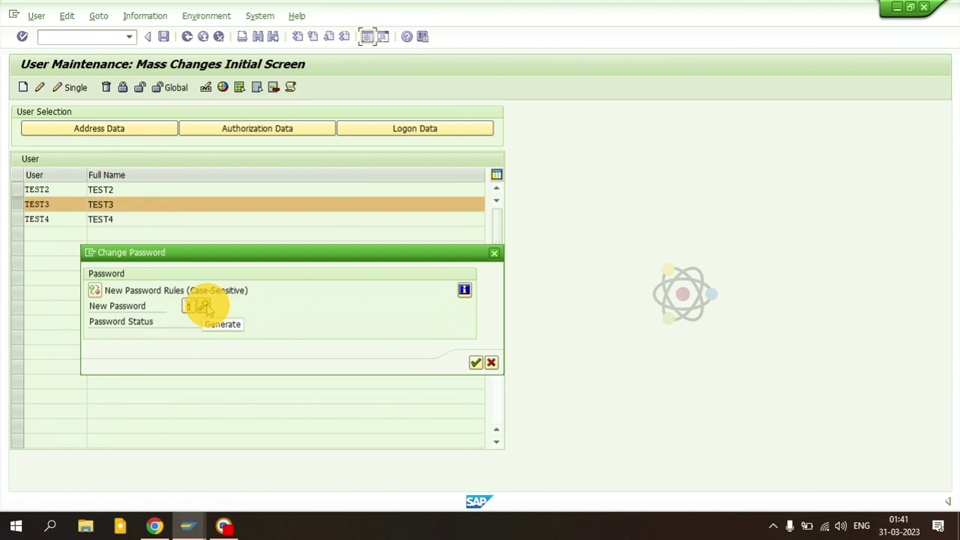
- Generate new passwords for the listed users, view the password status help, and apply the password change
{"action": "left_click", "coordinate": [204, 306]}
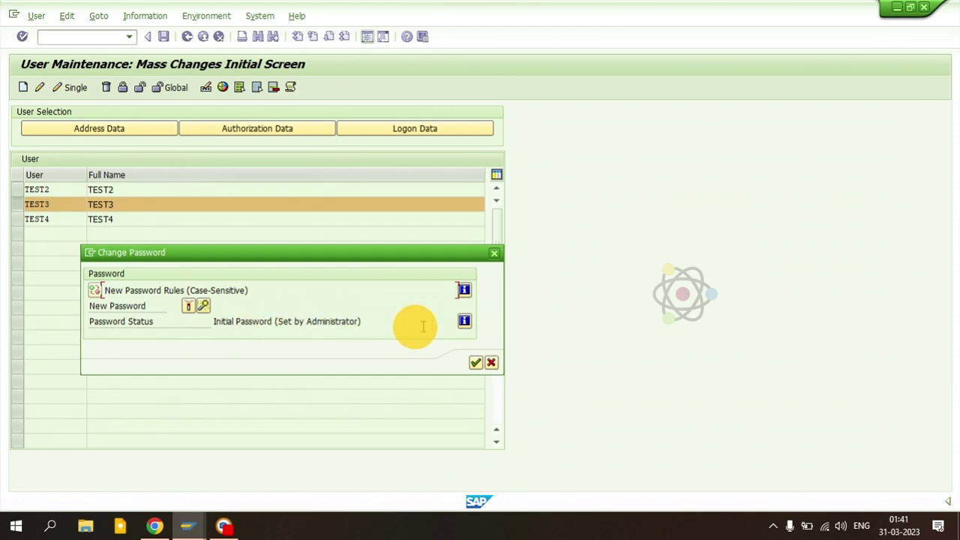
{"action": "left_click", "coordinate": [465, 322]}
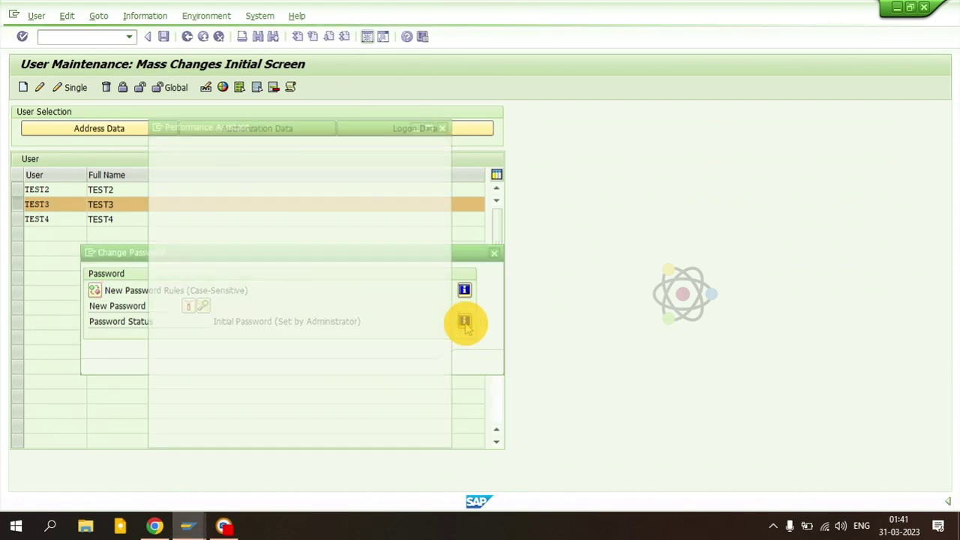
{"action": "left_click", "coordinate": [444, 126]}
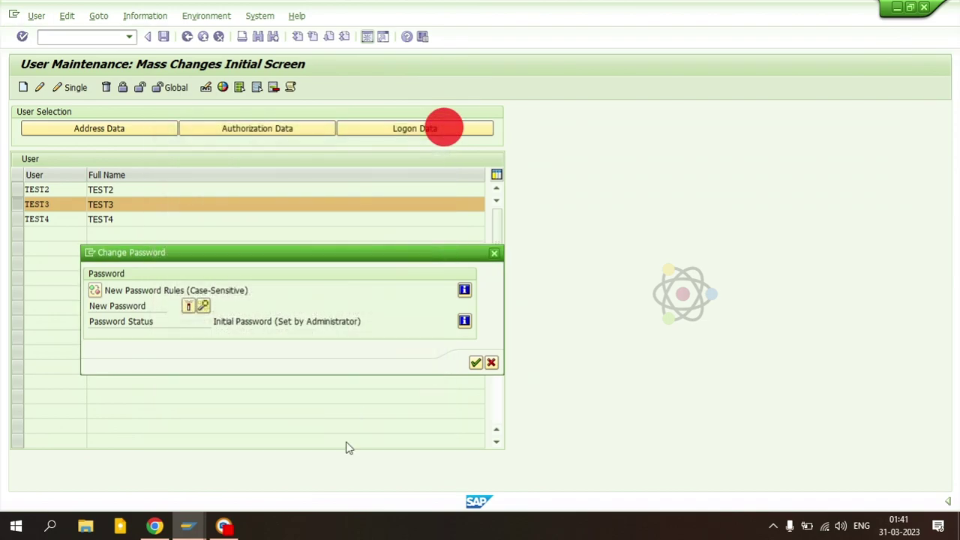
{"action": "left_click", "coordinate": [476, 362]}
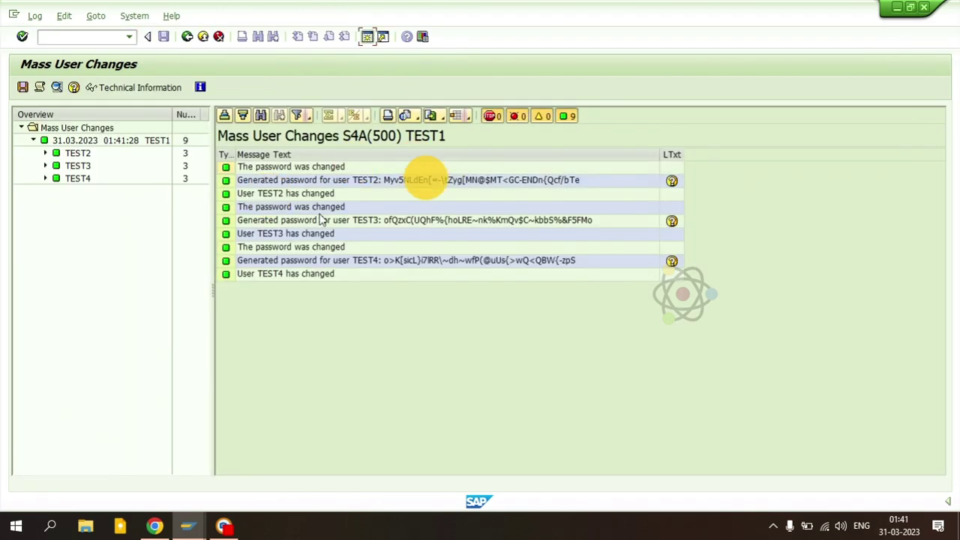
- Open the log message with TEST2's generated password, highlight the password, and return to the mass-change list
{"action": "double_click", "coordinate": [408, 180]}
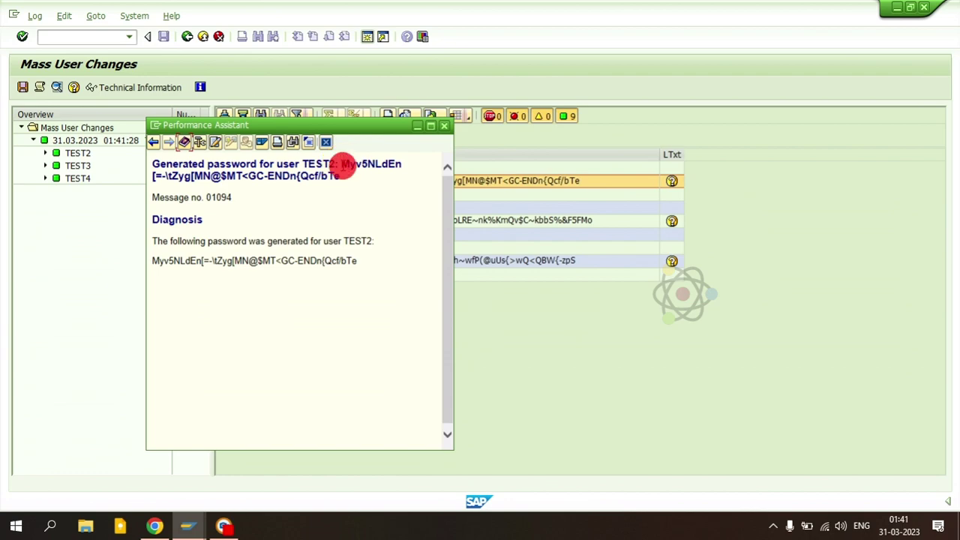
{"action": "left_click_drag", "start_coordinate": [342, 165], "coordinate": [344, 175]}
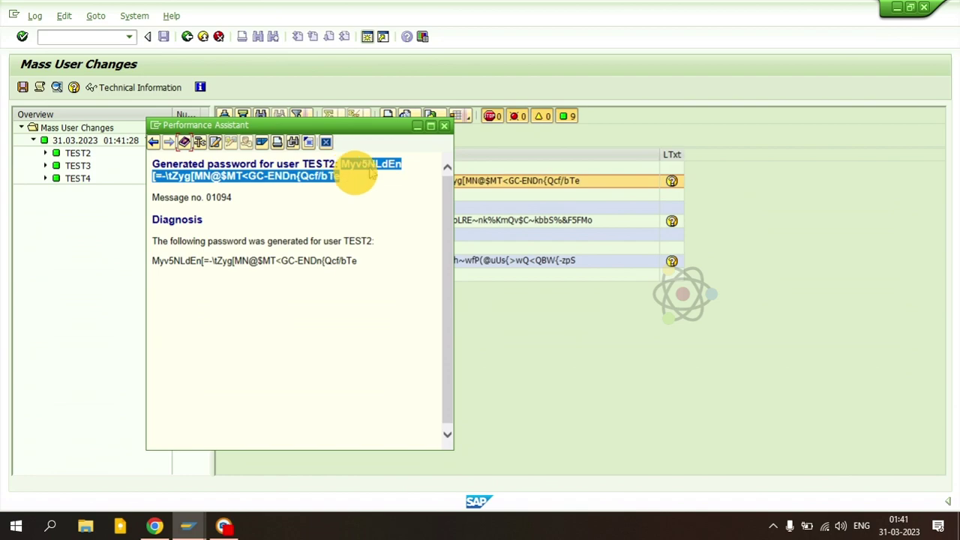
{"action": "left_click", "coordinate": [444, 126]}
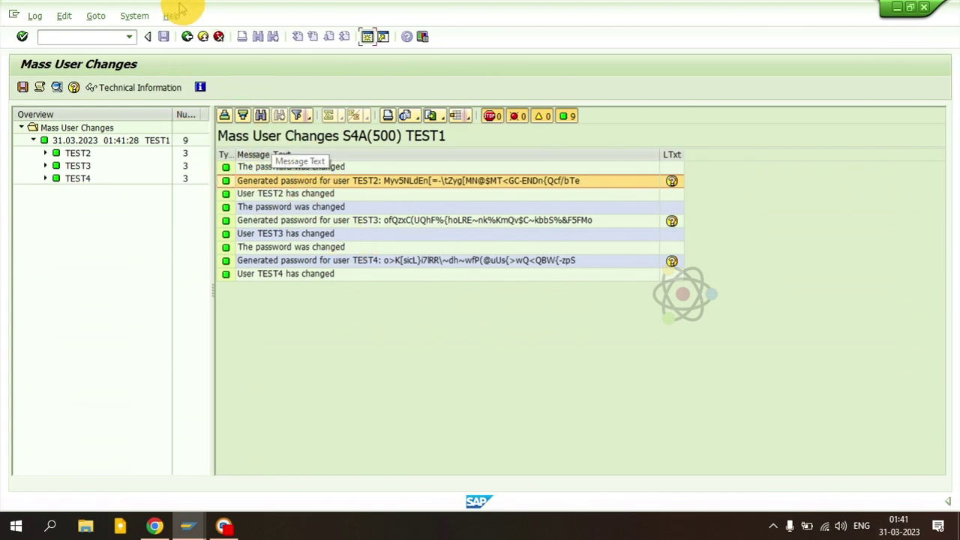
{"action": "left_click", "coordinate": [188, 37]}
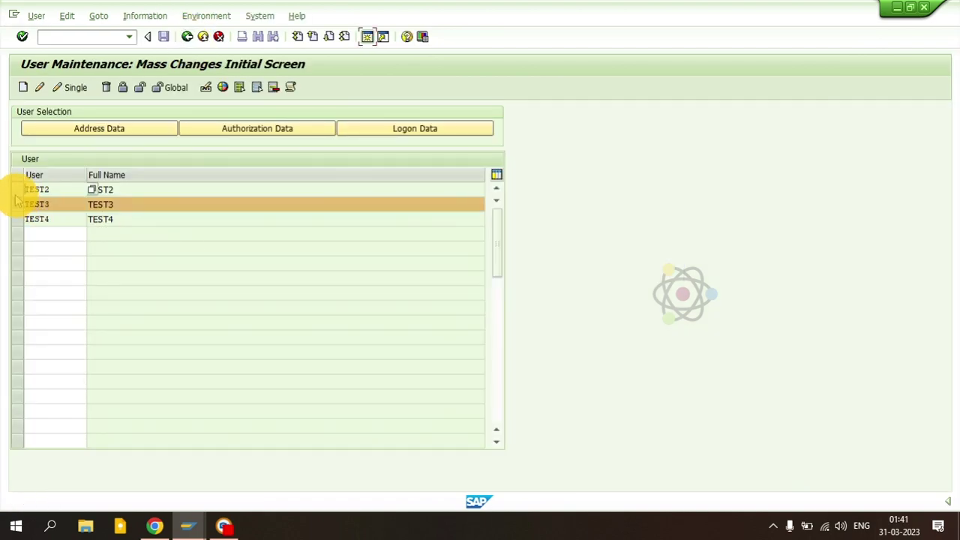
- Delete all listed users TEST2, TEST3 and TEST4, and expand TEST2's entry in the deletion log
{"action": "left_click", "coordinate": [239, 87]}
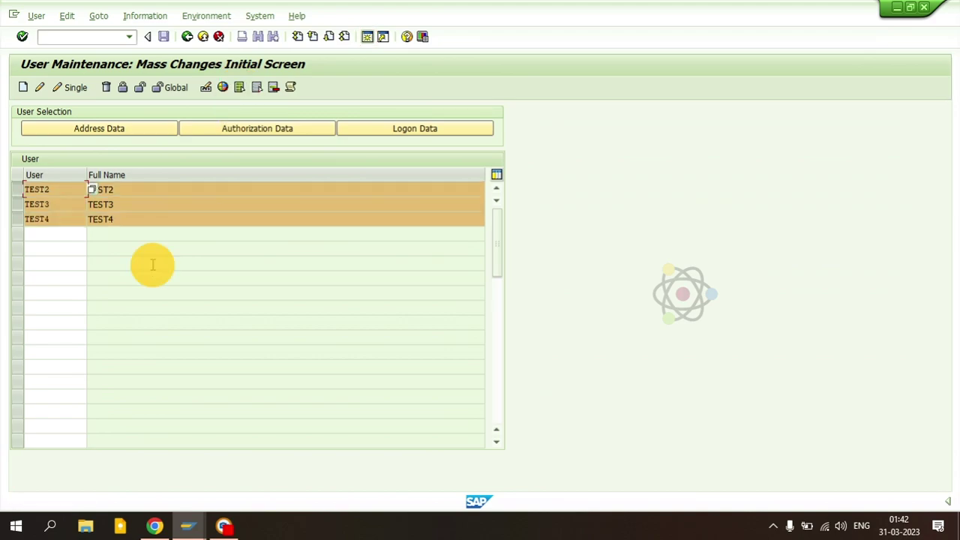
{"action": "left_click", "coordinate": [106, 87]}
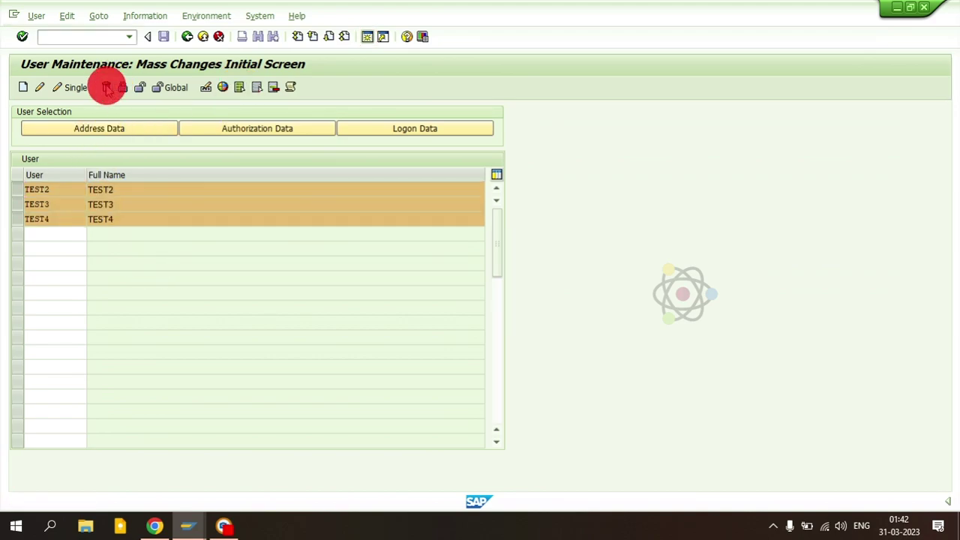
{"action": "left_click", "coordinate": [194, 275]}
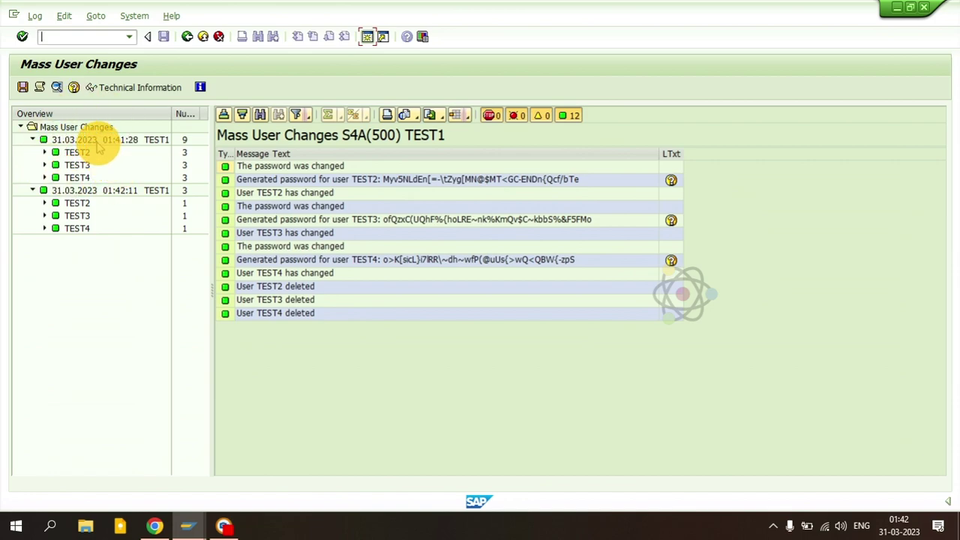
{"action": "left_click", "coordinate": [45, 203]}
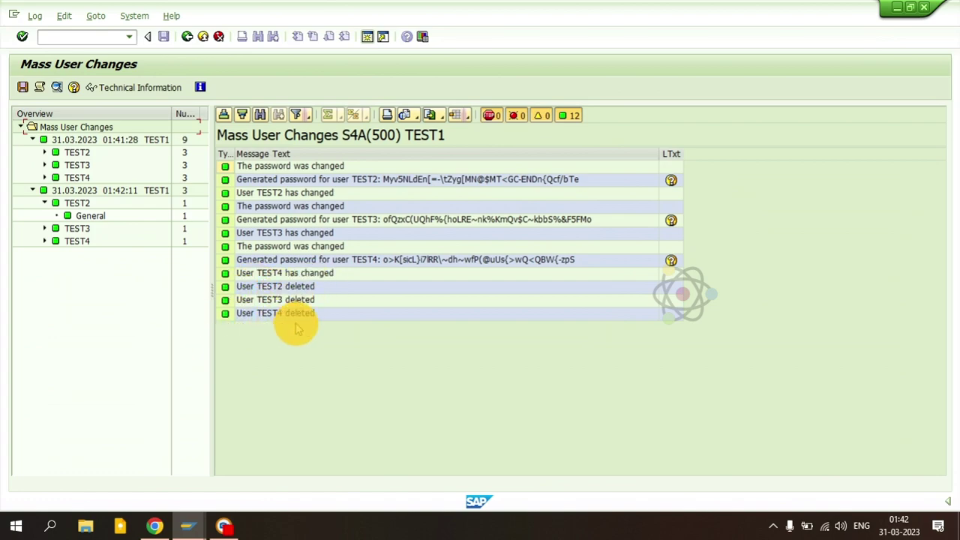
- Rerun the user report for TEST* in the other SAP session to check the deletion, and return to the mass-change initial screen
{"action": "key", "text": "alt+Tab"}
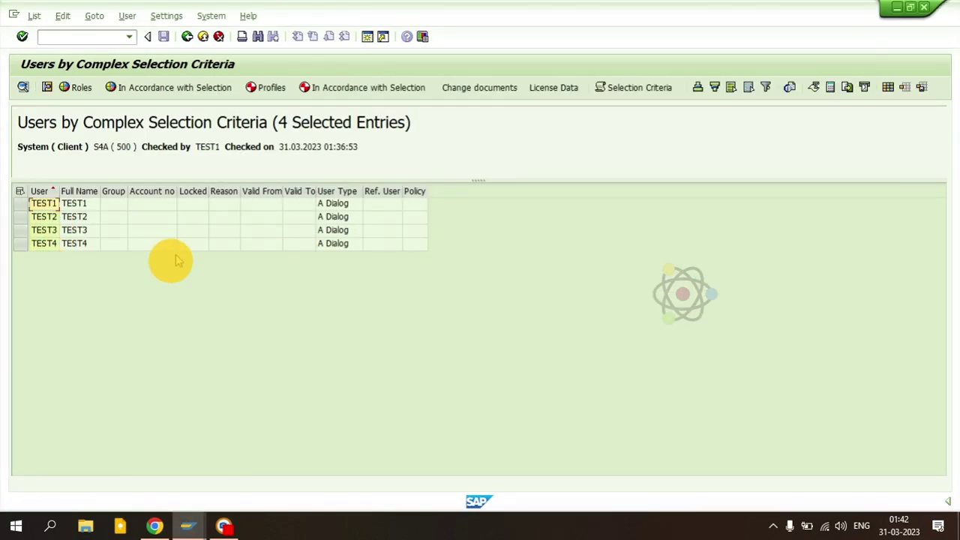
{"action": "left_click", "coordinate": [187, 37]}
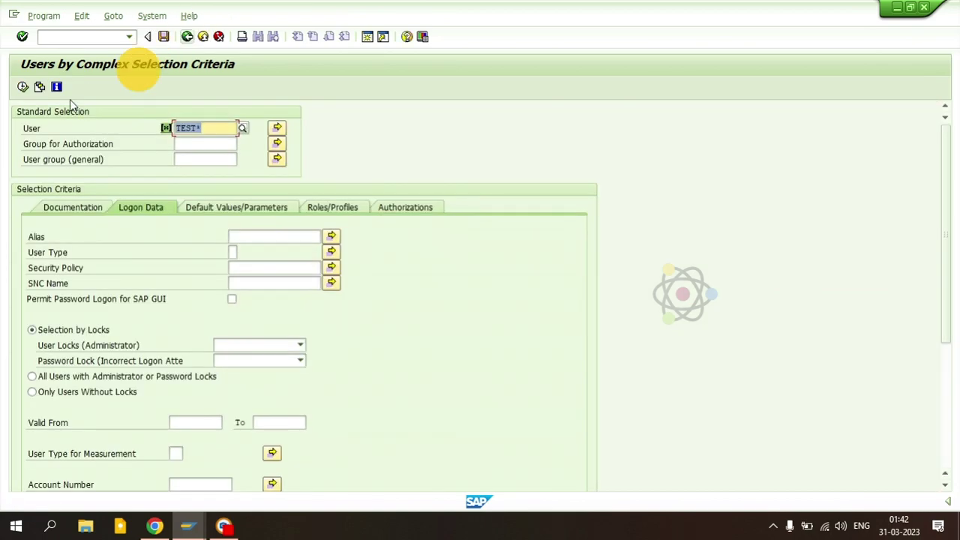
{"action": "left_click", "coordinate": [21, 87]}
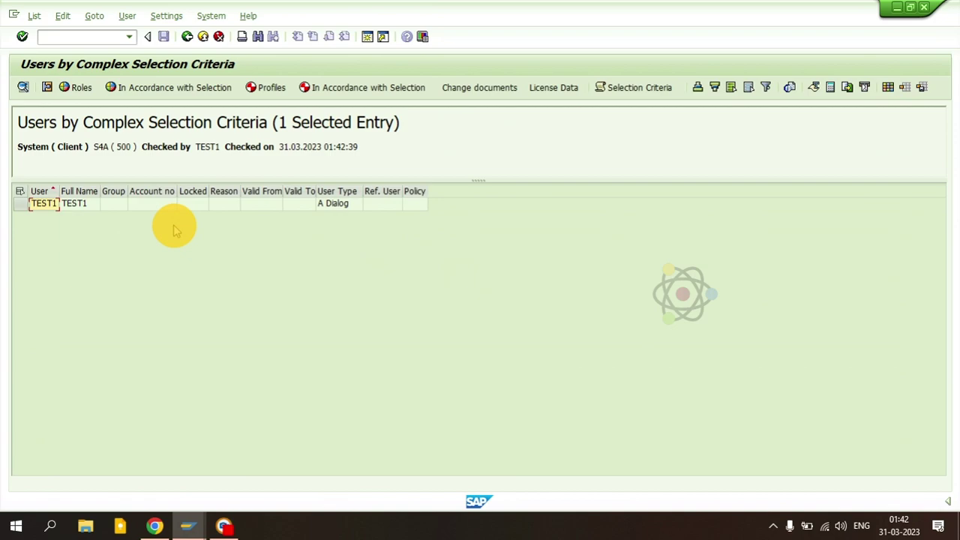
{"action": "key", "text": "alt+Tab"}
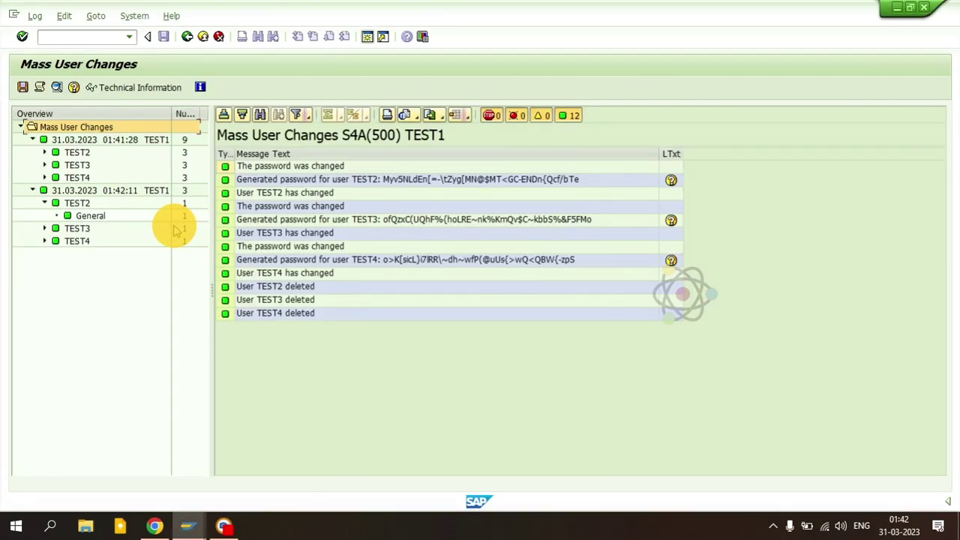
{"action": "left_click", "coordinate": [187, 36]}
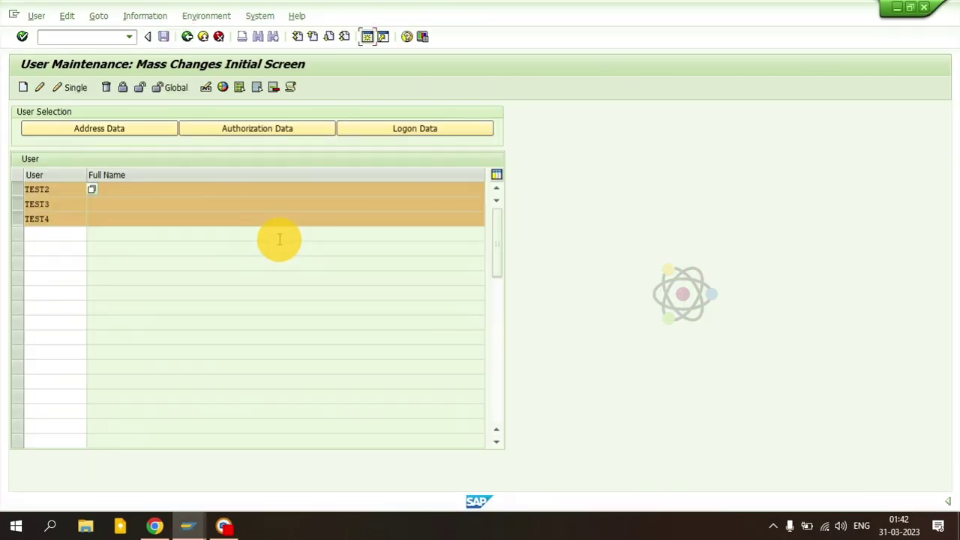